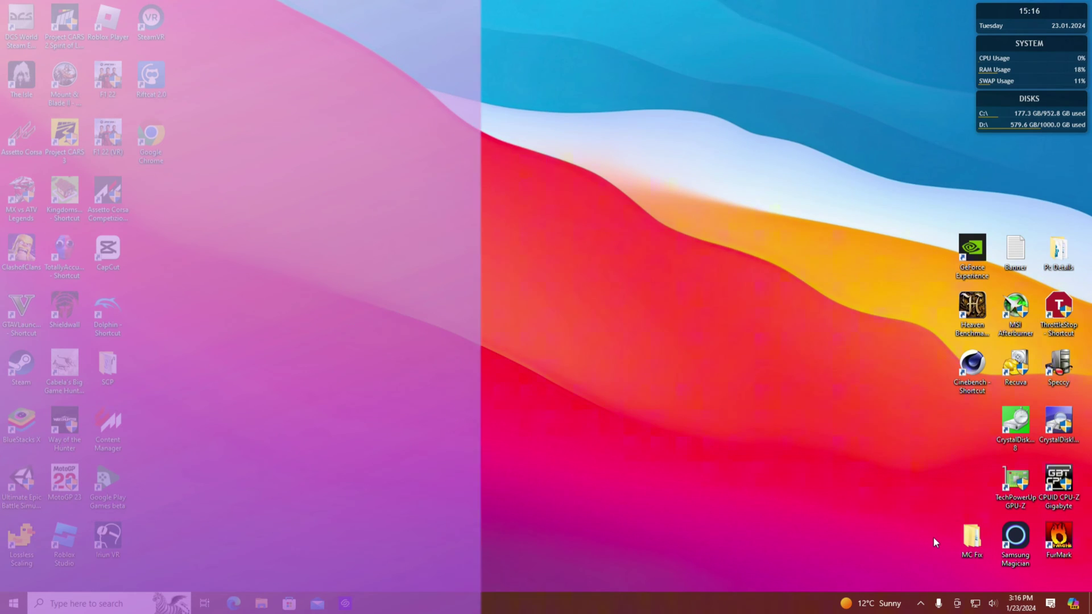
Step: Launch System Information from a Start search for 'sys' to see BIOS Mode: UEFI
{"action": "key", "text": "super"}
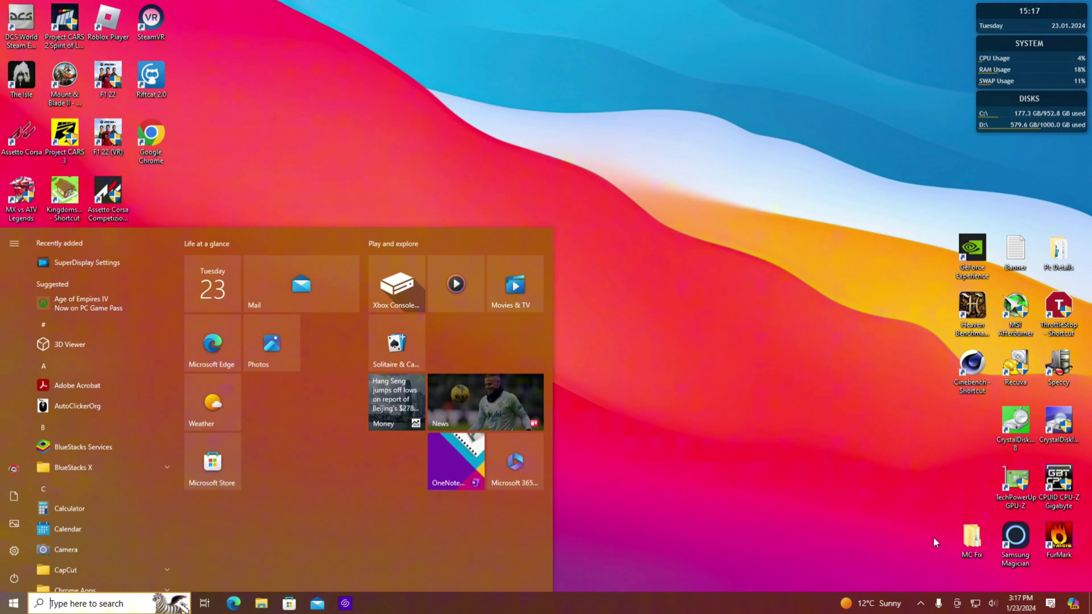
{"action": "type", "text": "s"}
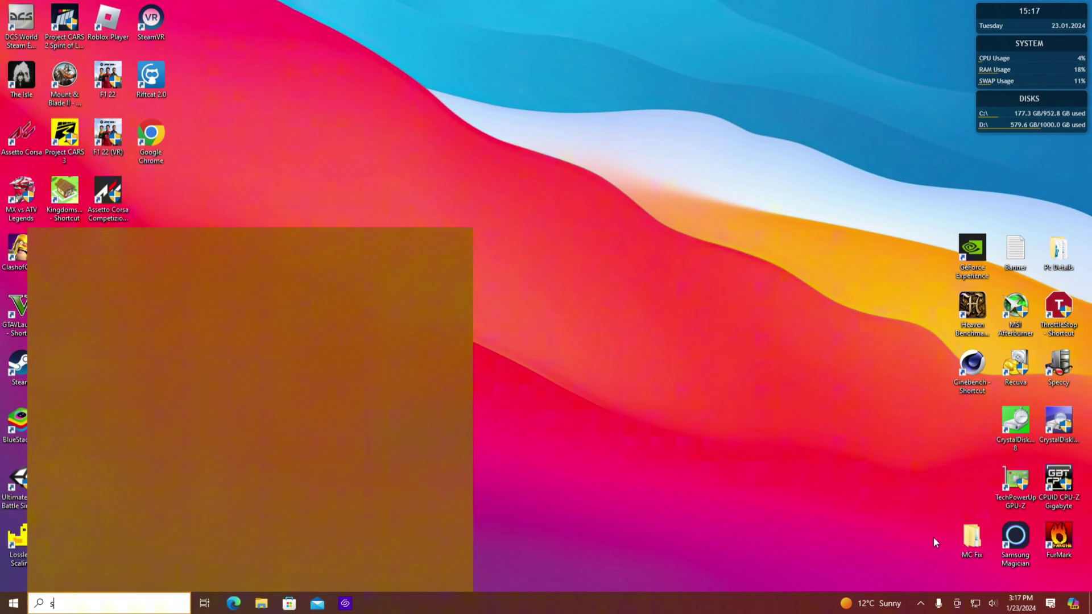
{"action": "type", "text": "ys"}
{"action": "key", "text": "Return"}
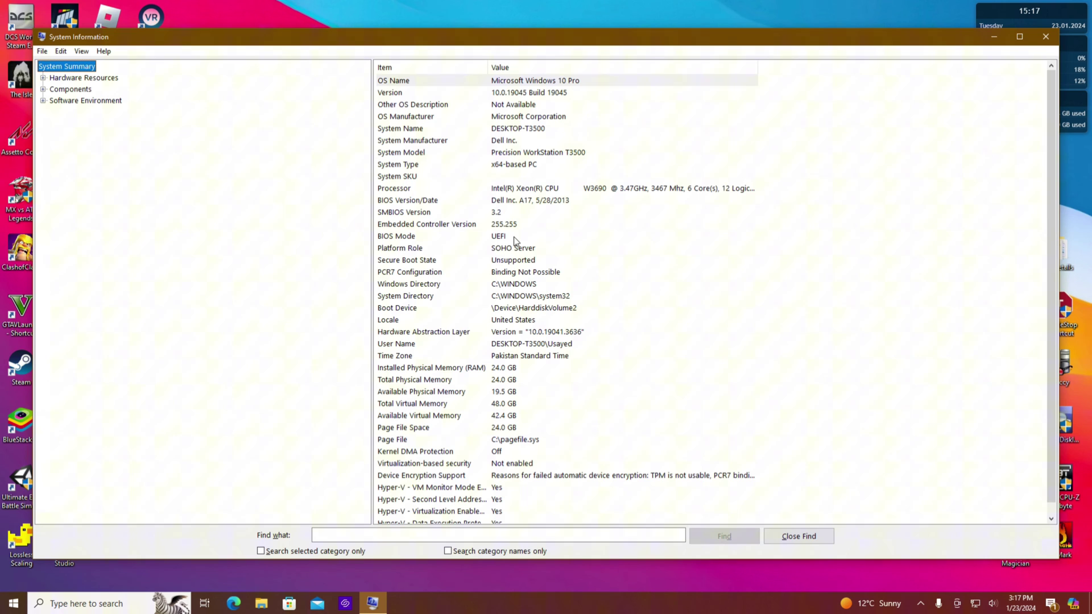
Step: Close System Information, reopen it via Run with msinfo32, confirm BIOS Mode UEFI, then close it
{"action": "left_click", "coordinate": [1045, 36]}
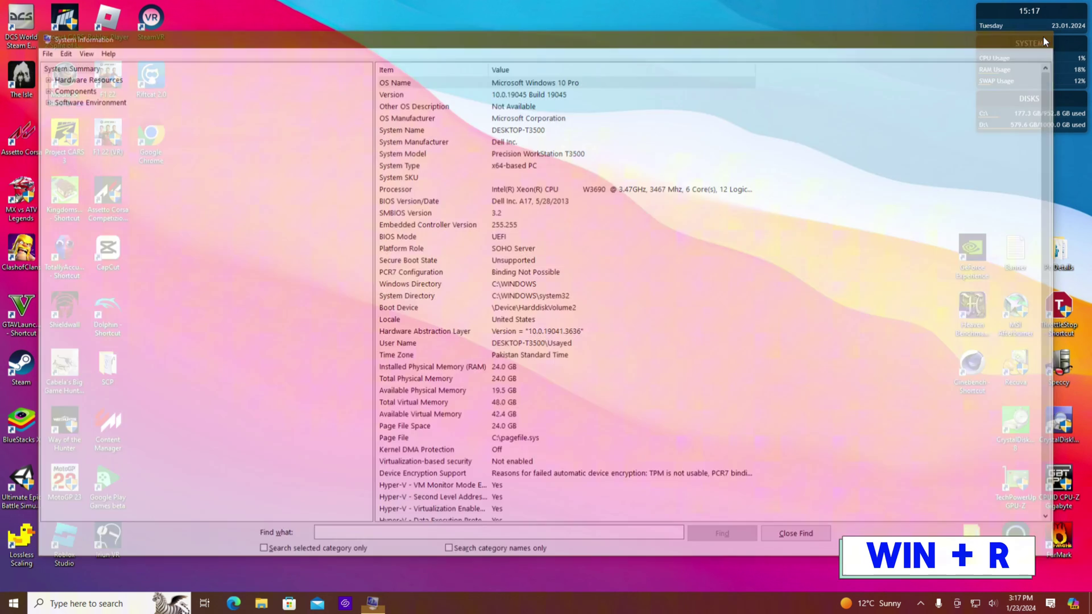
{"action": "key", "text": "super+r"}
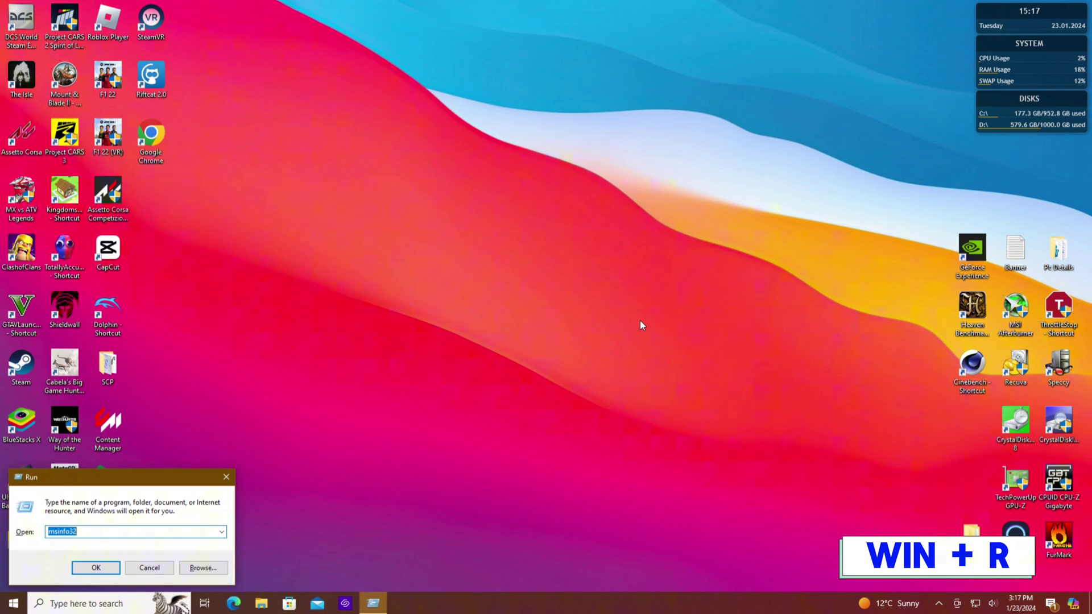
{"action": "type", "text": "msinf"}
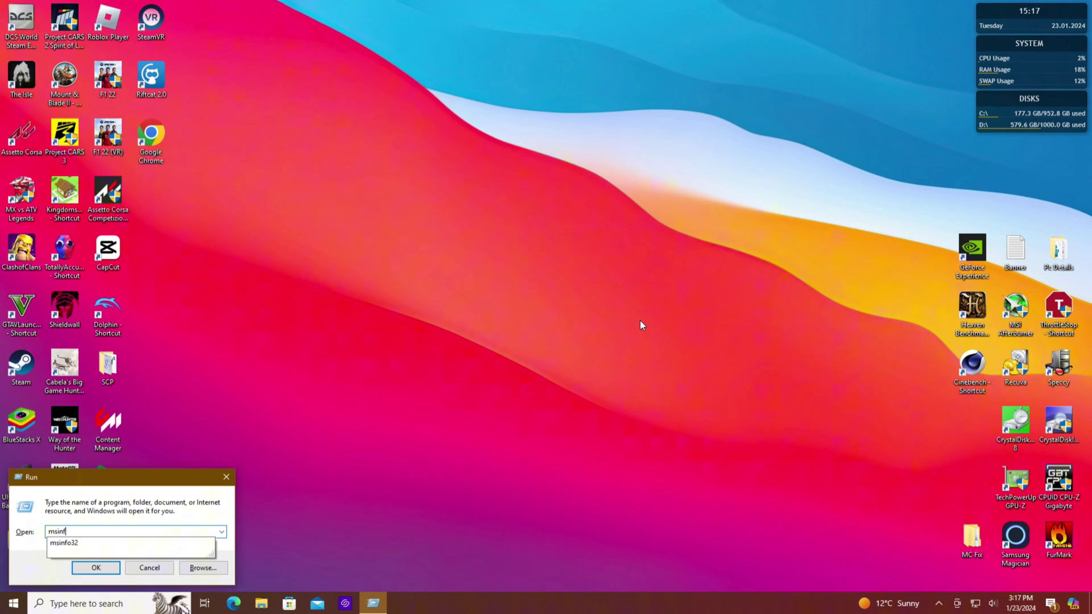
{"action": "type", "text": "o32"}
{"action": "key", "text": "Return"}
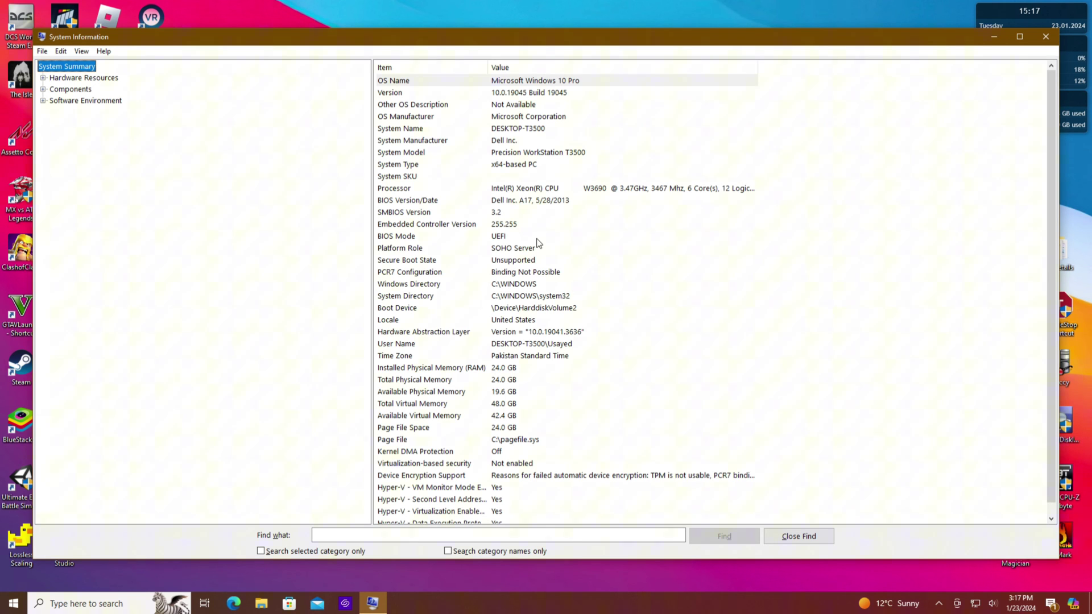
{"action": "left_click", "coordinate": [1045, 37]}
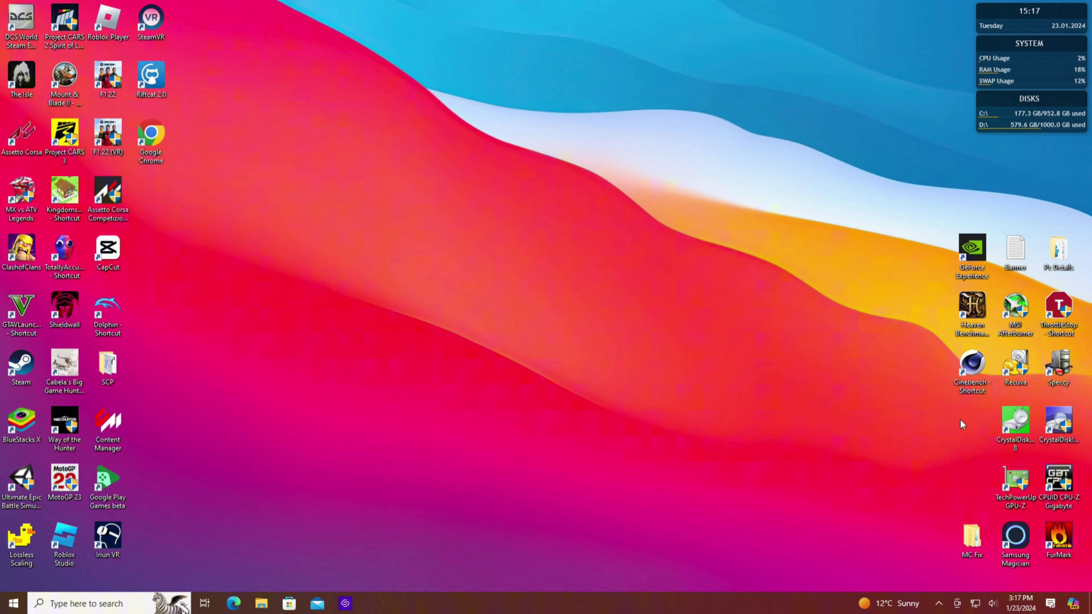